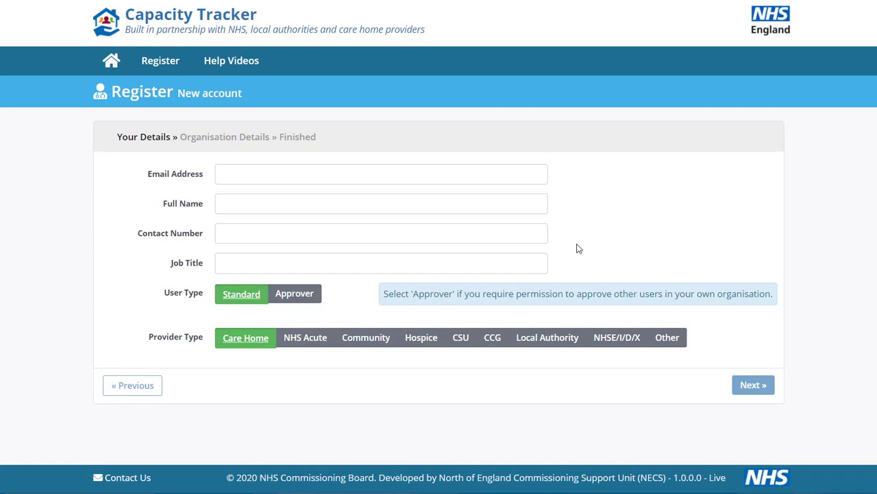
- Enter the user's e-mail address in the Email Address field and confirm it is available as a username
{"action": "left_click", "coordinate": [359, 177]}
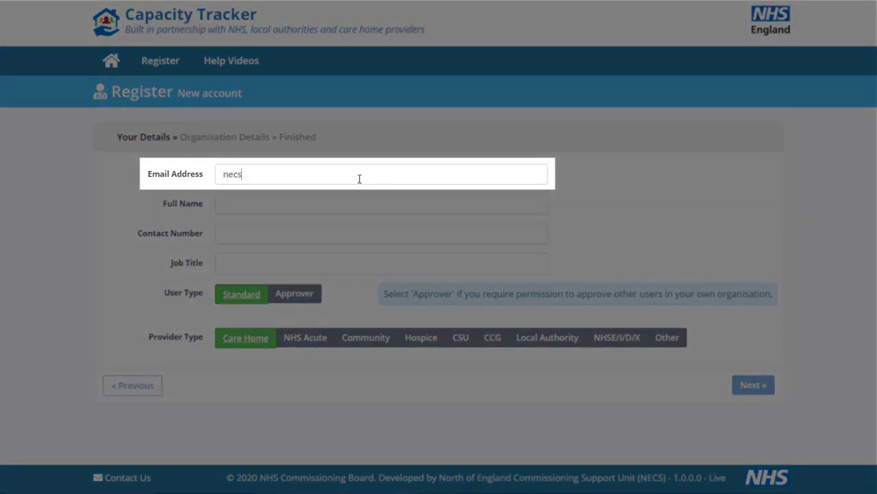
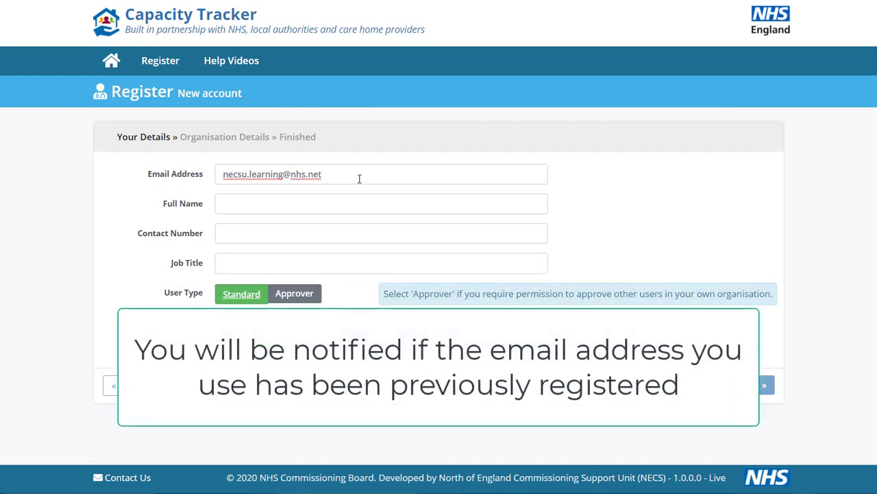
{"action": "left_click", "coordinate": [634, 208]}
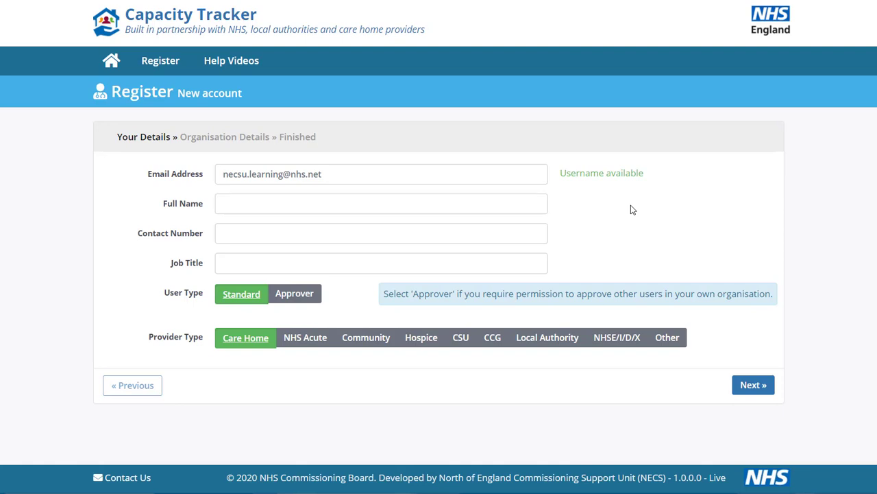
- Enter the user's full name, contact number and job title 'Care home assistant', pick Community provider type, and continue
{"action": "left_click", "coordinate": [300, 200]}
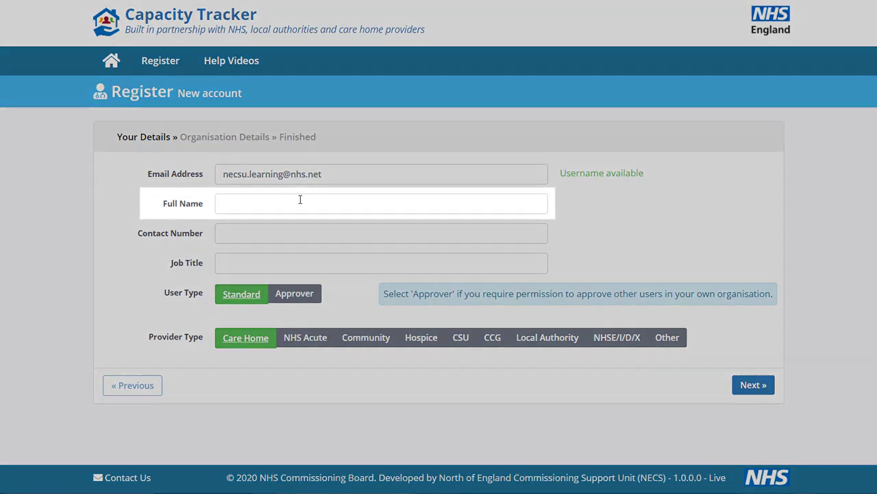
{"action": "type", "text": "Anne O"}
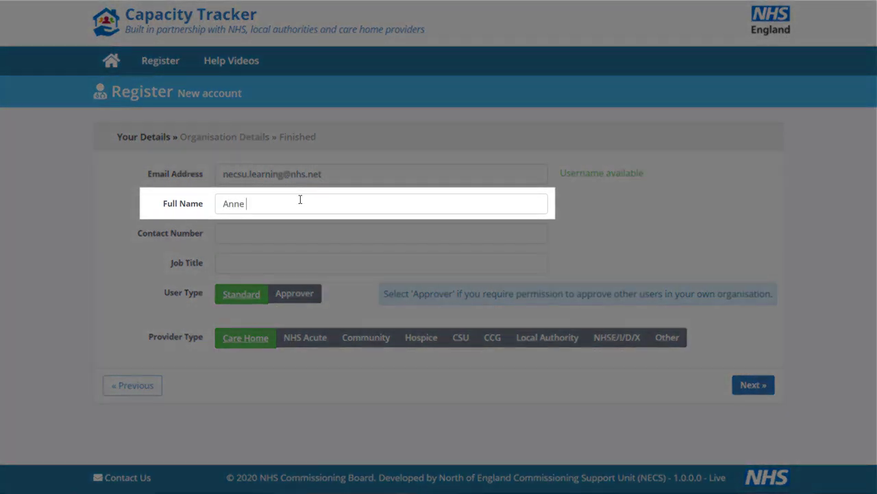
{"action": "type", "text": "ther"}
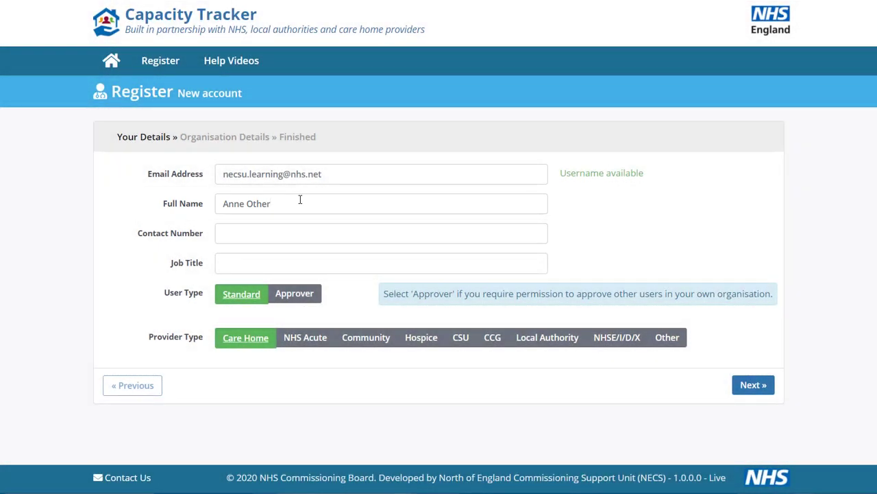
{"action": "left_click", "coordinate": [286, 237]}
{"action": "type", "text": "02"}
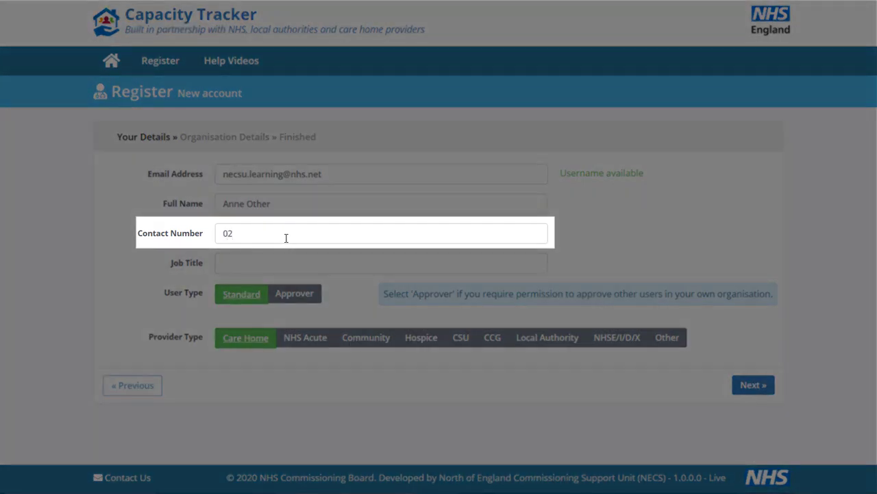
{"action": "type", "text": "020202020"}
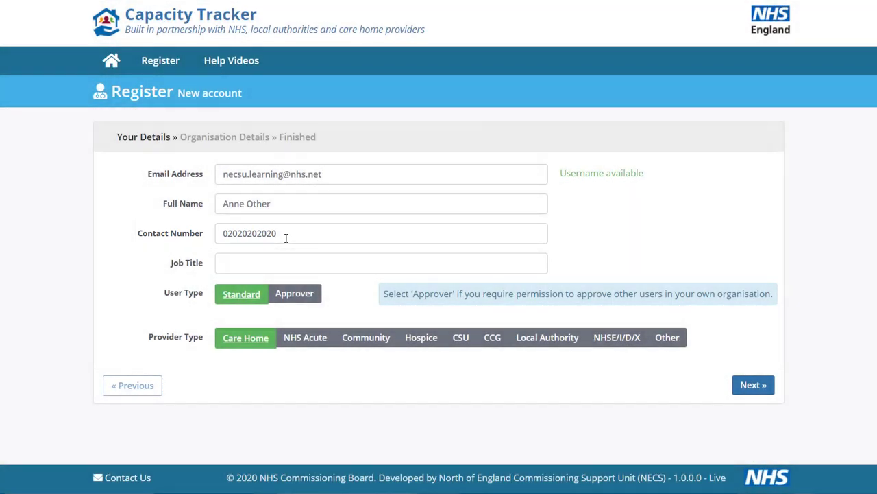
{"action": "left_click", "coordinate": [285, 265]}
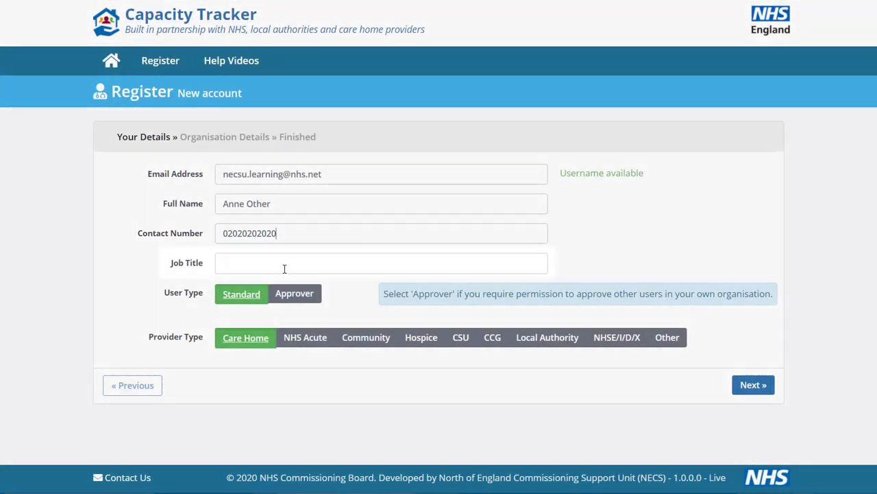
{"action": "type", "text": "Care home "}
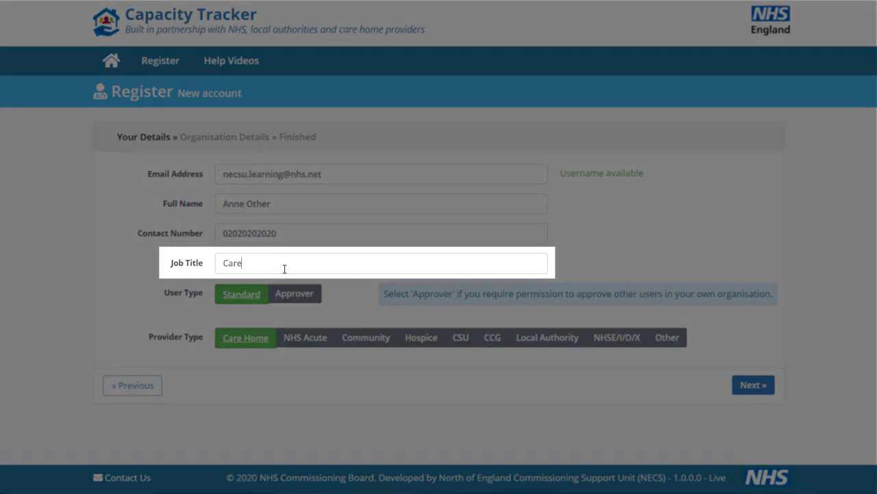
{"action": "type", "text": "assistant"}
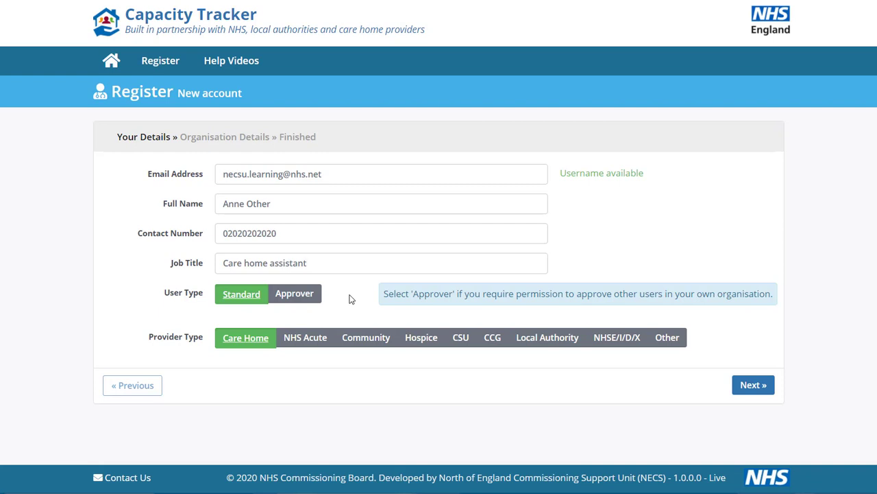
{"action": "left_click", "coordinate": [367, 347]}
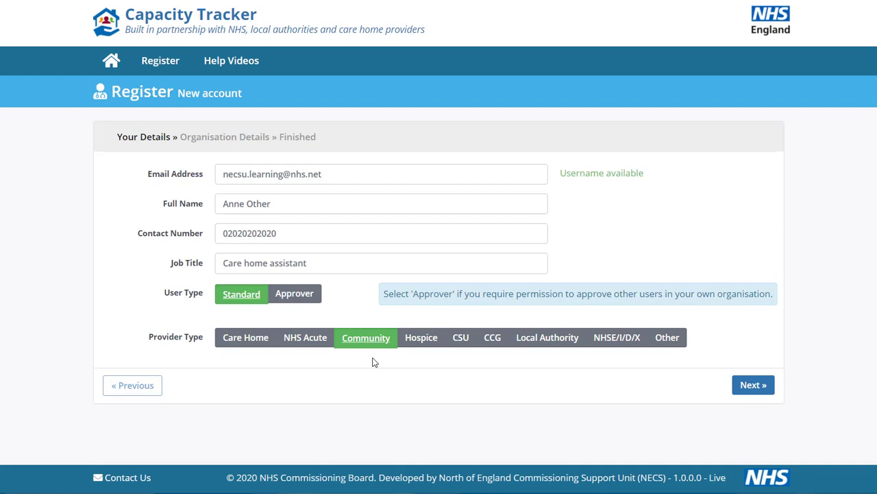
{"action": "left_click", "coordinate": [754, 385]}
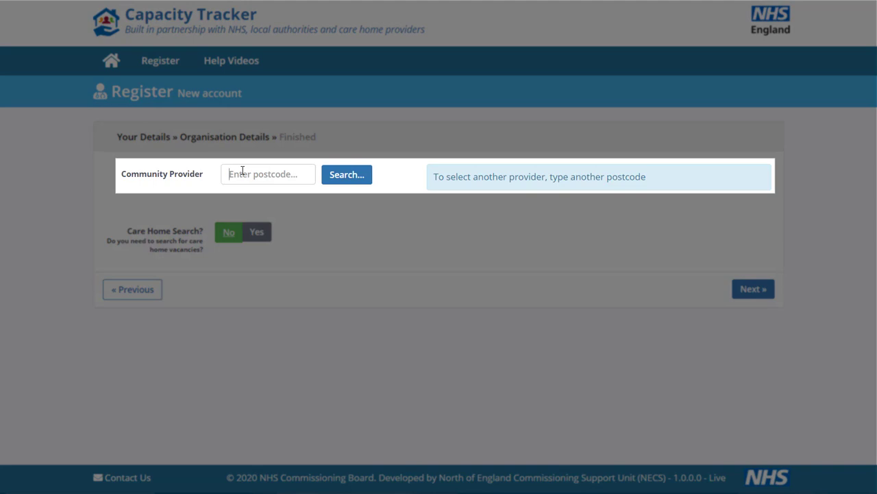
- Search postcode OX33RX, select Cranberry Community Centre, set Care Home Search to Yes, and continue
{"action": "left_click", "coordinate": [243, 172]}
{"action": "type", "text": "OX33R"}
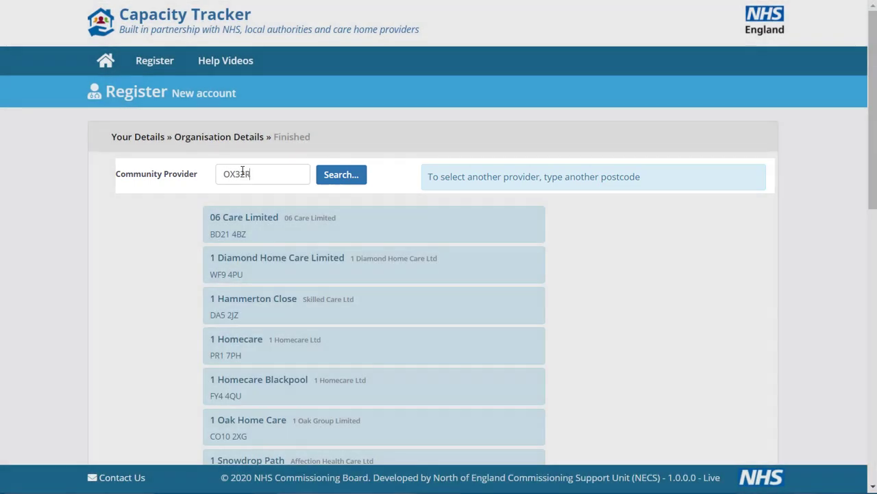
{"action": "type", "text": "X"}
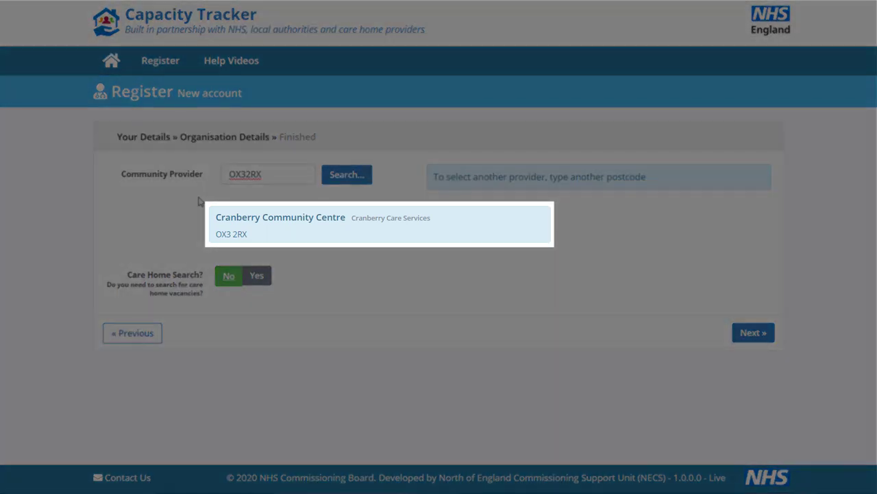
{"action": "left_click", "coordinate": [268, 220]}
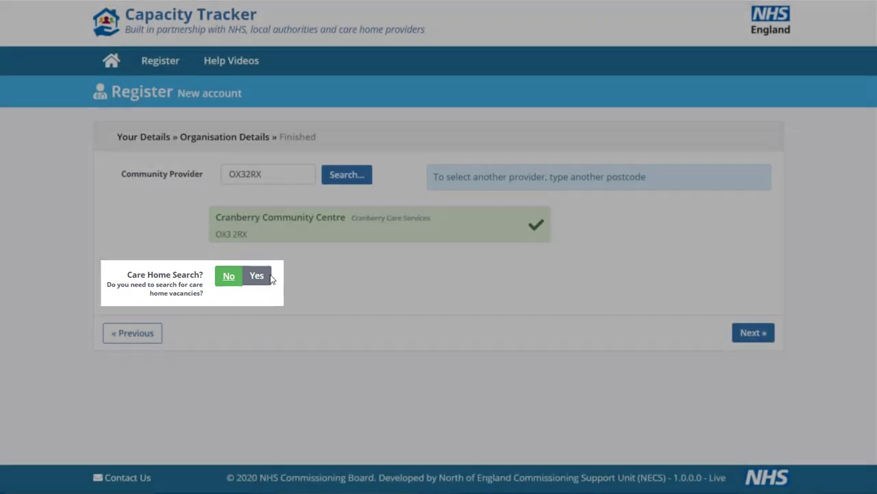
{"action": "left_click", "coordinate": [258, 276]}
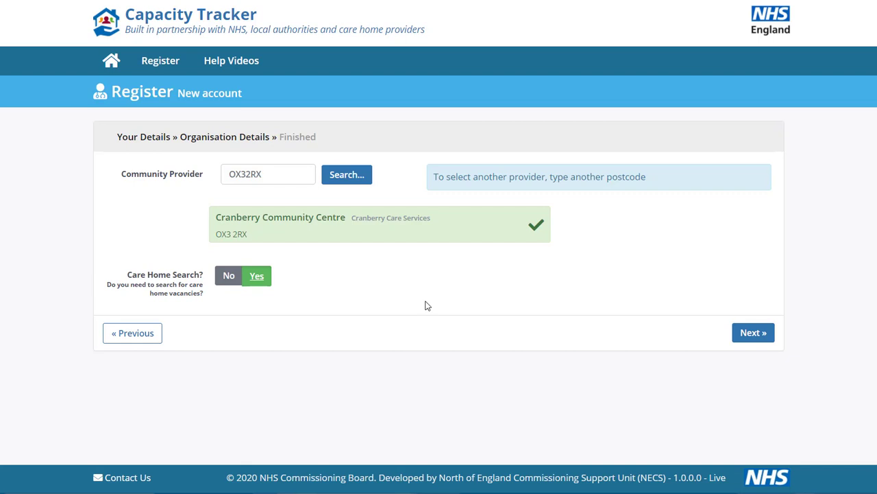
{"action": "left_click", "coordinate": [752, 334]}
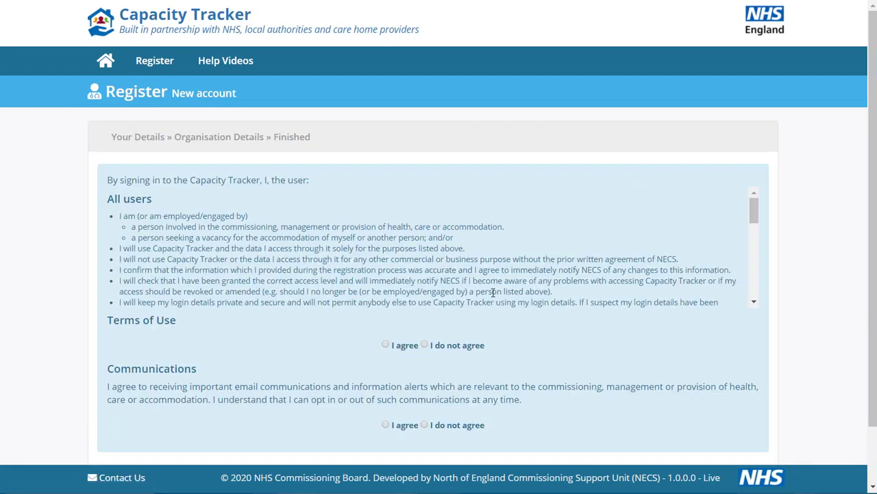
- Agree to the Terms of Use and Communications, then complete the registration
{"action": "left_click", "coordinate": [330, 267]}
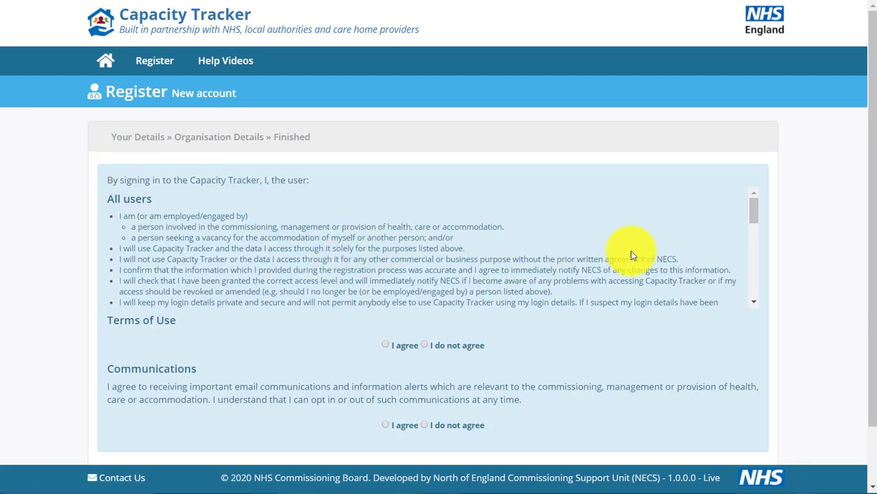
{"action": "scroll", "coordinate": [829, 216], "scroll_direction": "down", "scroll_amount": 2}
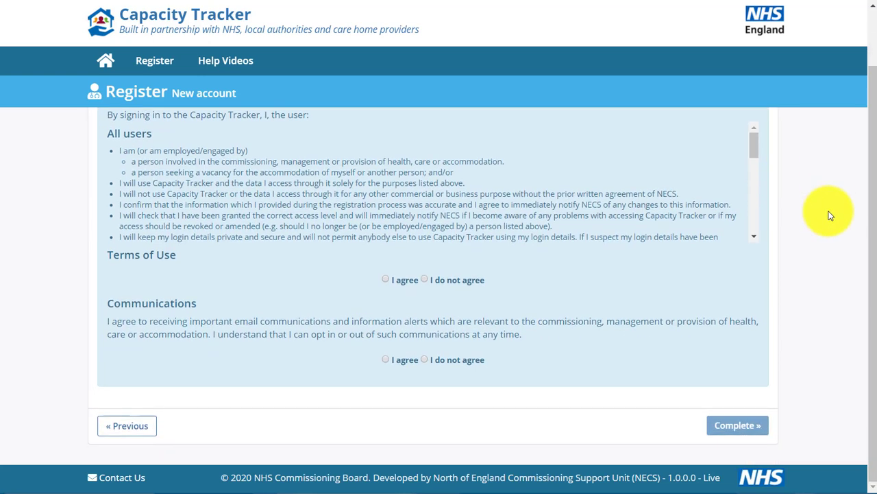
{"action": "left_click", "coordinate": [386, 279]}
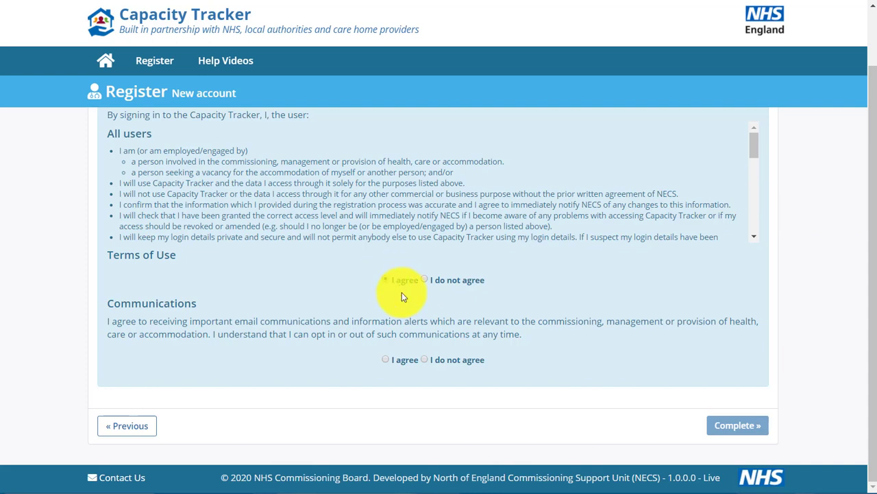
{"action": "left_click", "coordinate": [384, 357]}
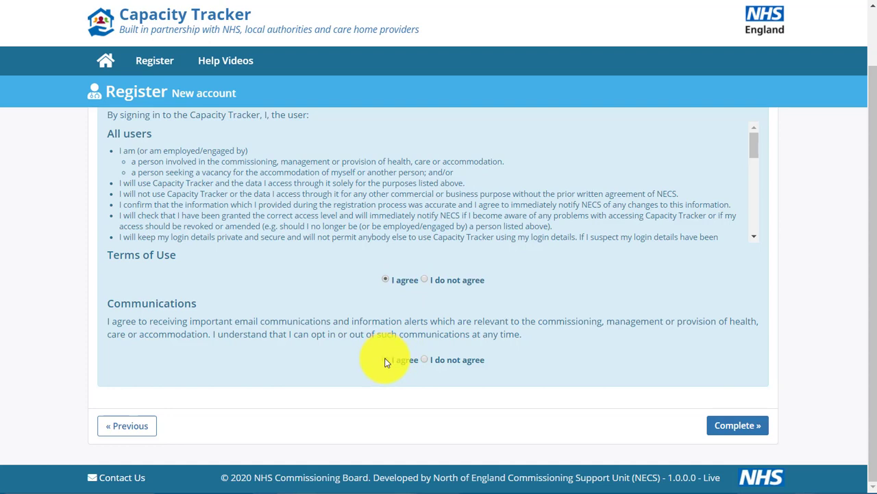
{"action": "left_click", "coordinate": [744, 427]}
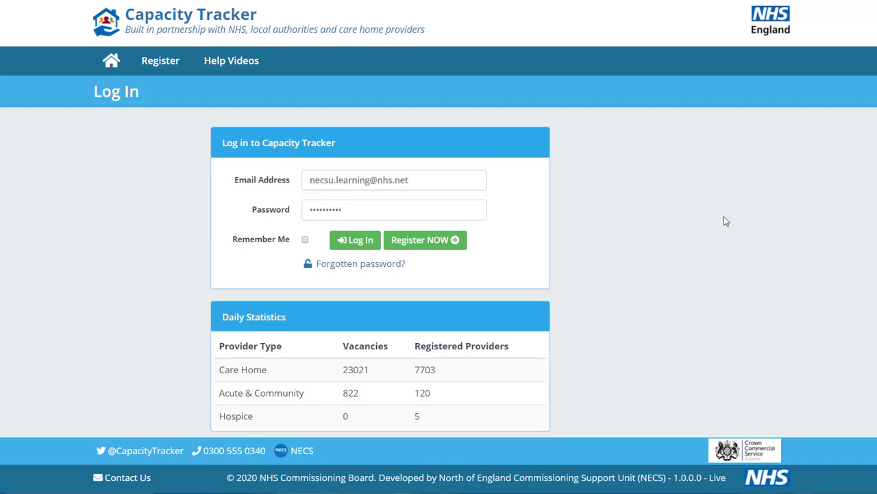
- Log in with the new account, save a replacement password, and log in again
{"action": "left_click", "coordinate": [357, 245]}
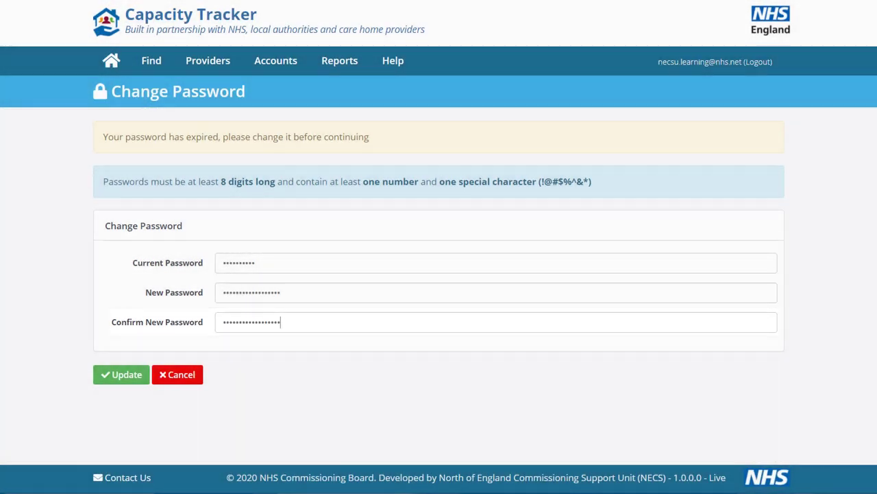
{"action": "left_click", "coordinate": [121, 374]}
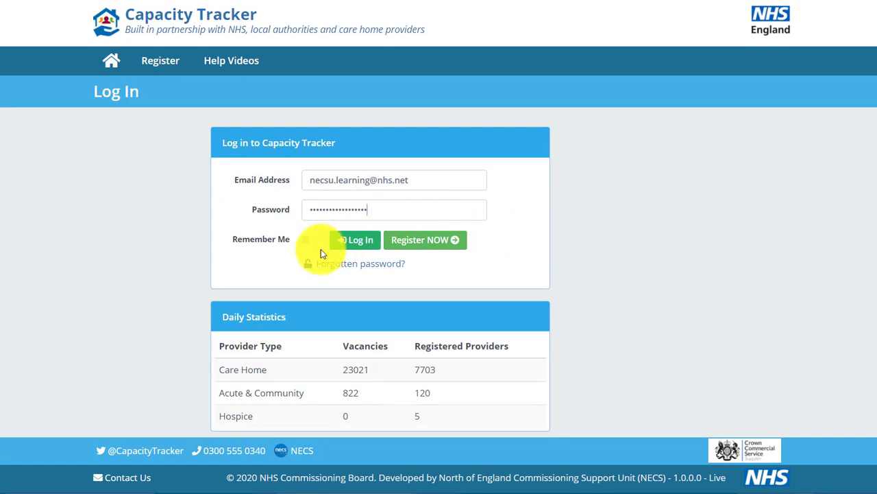
{"action": "left_click", "coordinate": [354, 245]}
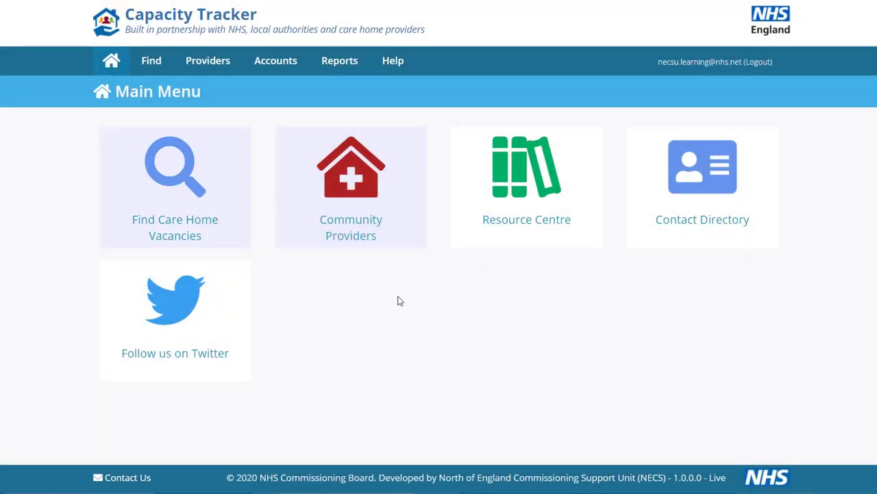
- Open the Community Providers list and edit Cranberry Community Centre's record
{"action": "left_click", "coordinate": [360, 201]}
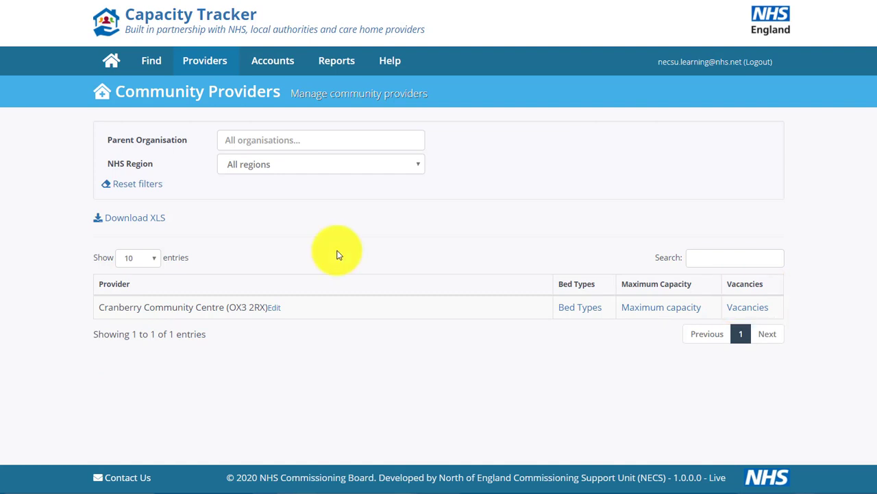
{"action": "left_click", "coordinate": [278, 314]}
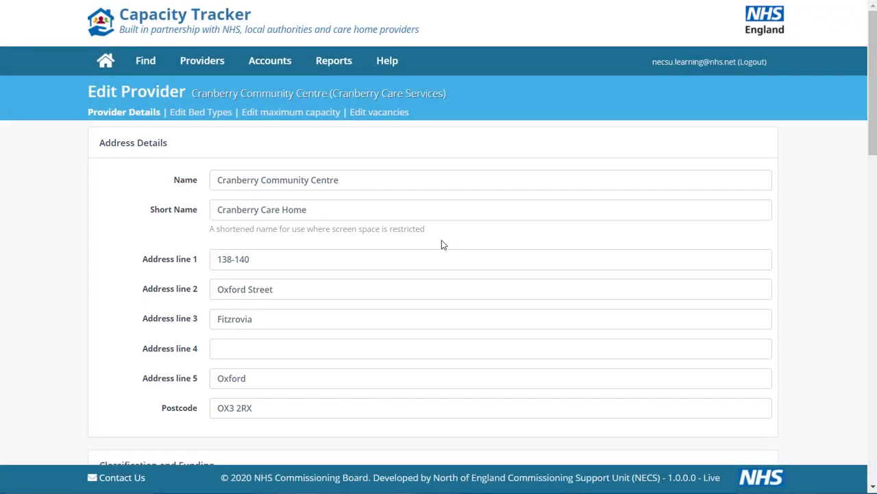
- Scroll through Cranberry Community Centre's Edit Provider form down to the Manager Details
{"action": "scroll", "coordinate": [442, 245], "scroll_direction": "down", "scroll_amount": 5}
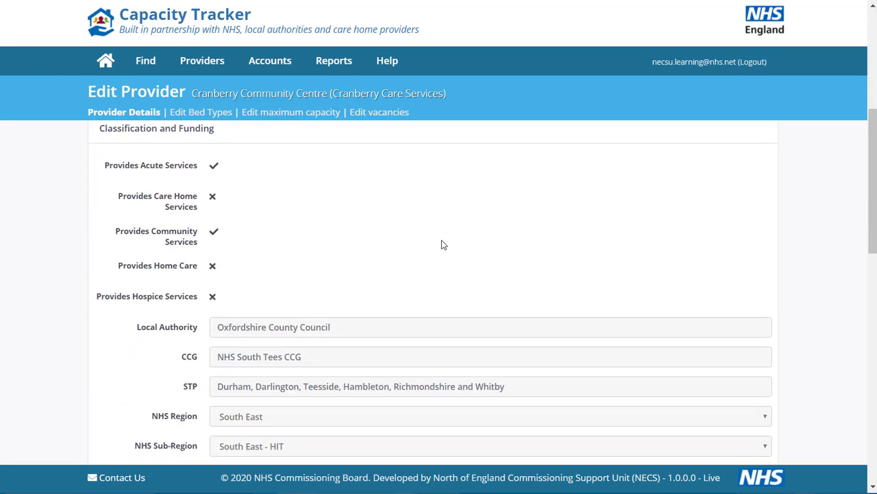
{"action": "scroll", "coordinate": [442, 245], "scroll_direction": "down", "scroll_amount": 3}
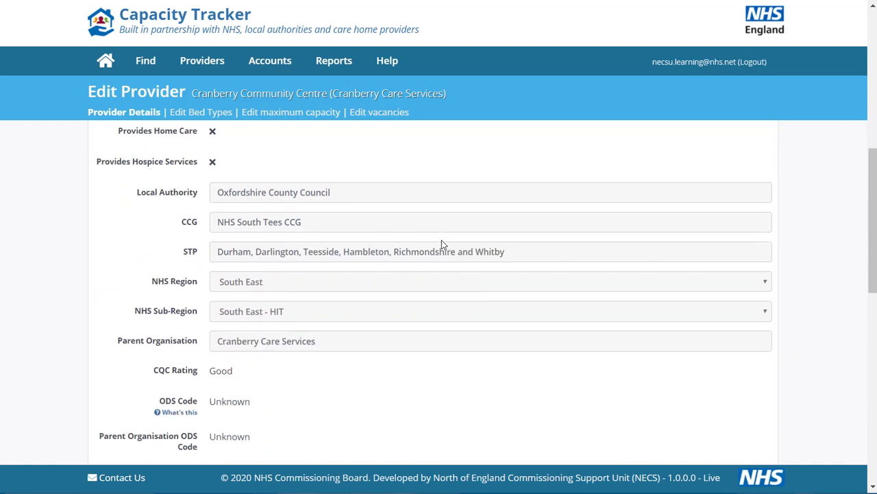
{"action": "scroll", "coordinate": [442, 244], "scroll_direction": "down", "scroll_amount": 4}
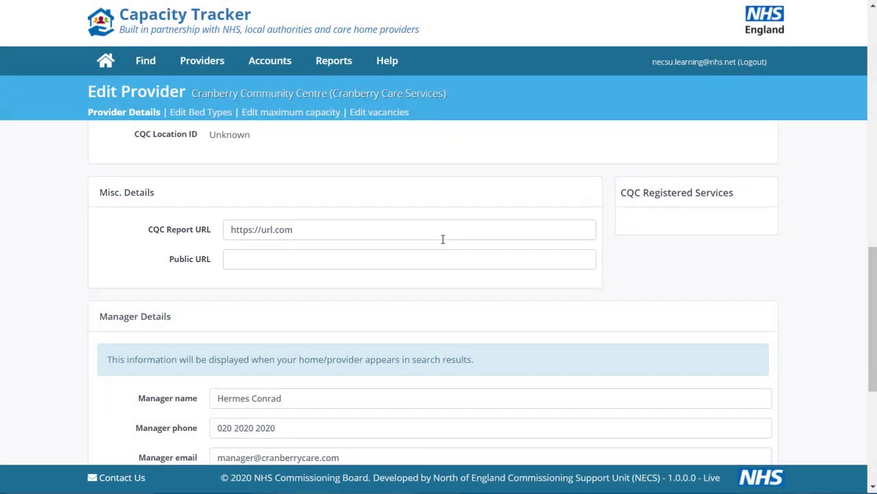
{"action": "scroll", "coordinate": [442, 239], "scroll_direction": "down", "scroll_amount": 2}
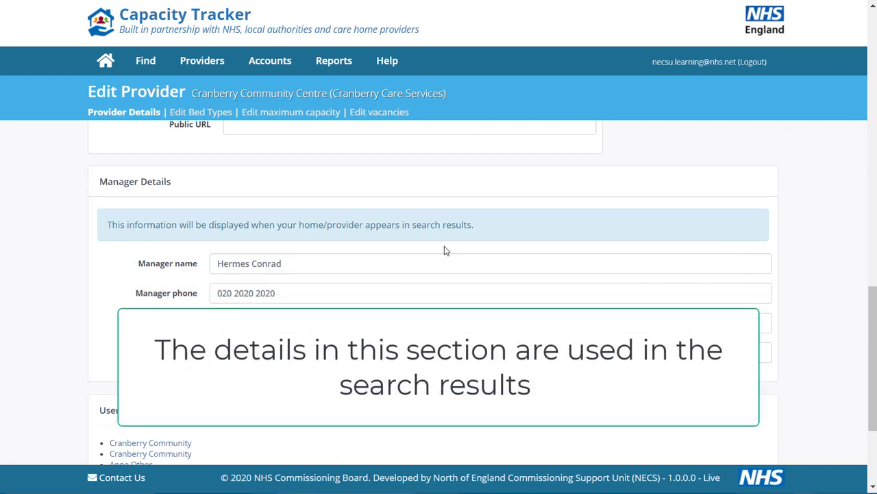
{"action": "scroll", "coordinate": [445, 251], "scroll_direction": "down", "scroll_amount": 1}
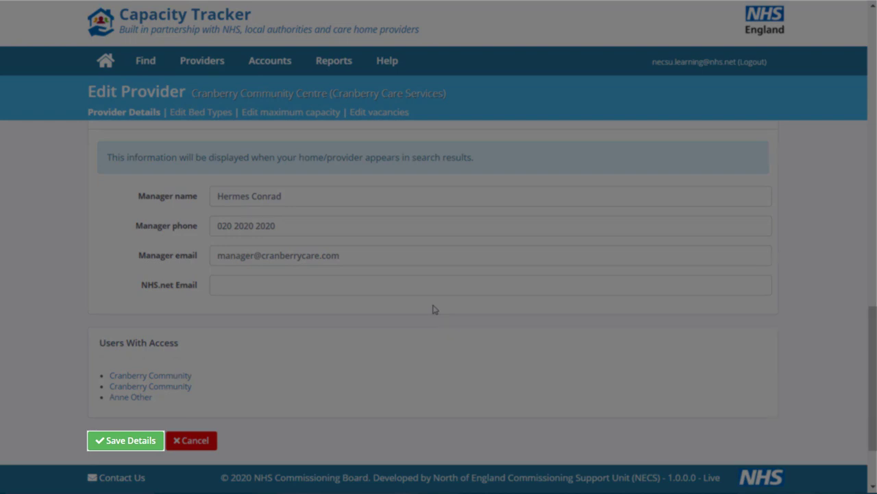
- Scroll to the bottom of Edit Provider and go to the Edit Bed Types page
{"action": "scroll", "coordinate": [432, 309], "scroll_direction": "down", "scroll_amount": 1}
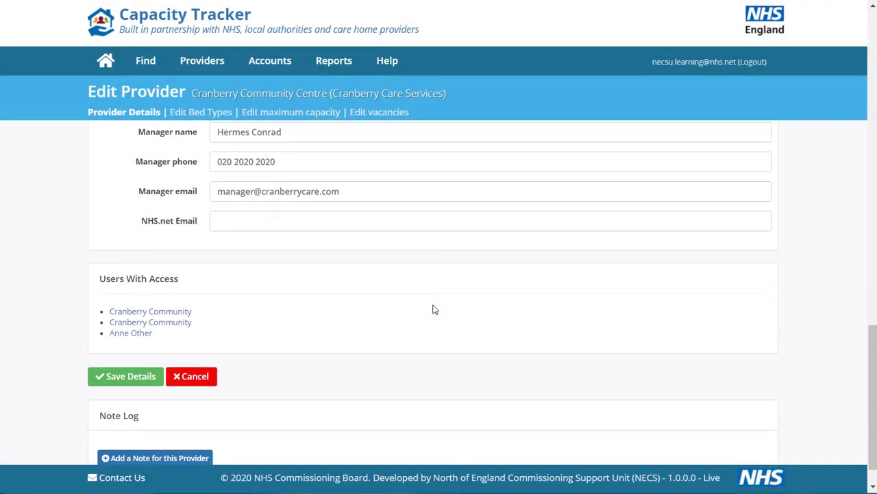
{"action": "scroll", "coordinate": [432, 309], "scroll_direction": "down", "scroll_amount": 1}
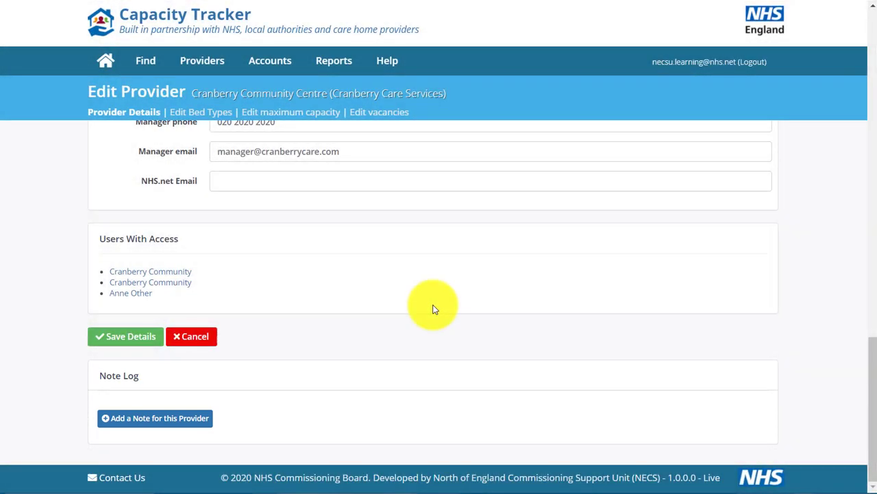
{"action": "left_click", "coordinate": [192, 114]}
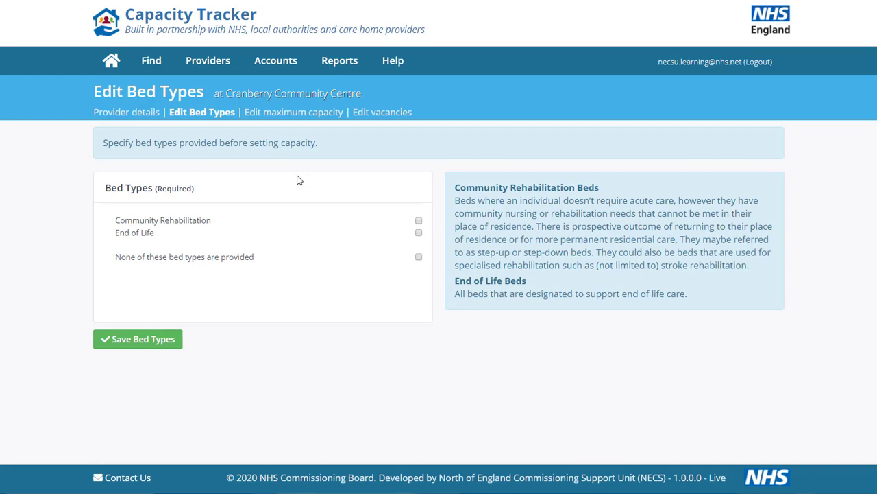
- Save Community Rehabilitation as the only bed type, leaving End of Life unticked, then open maximum capacity
{"action": "left_click", "coordinate": [299, 179]}
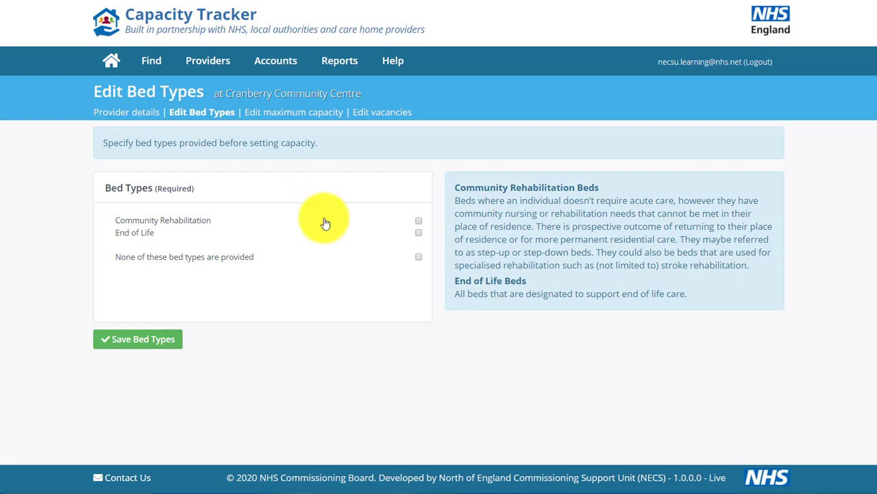
{"action": "left_click", "coordinate": [418, 220]}
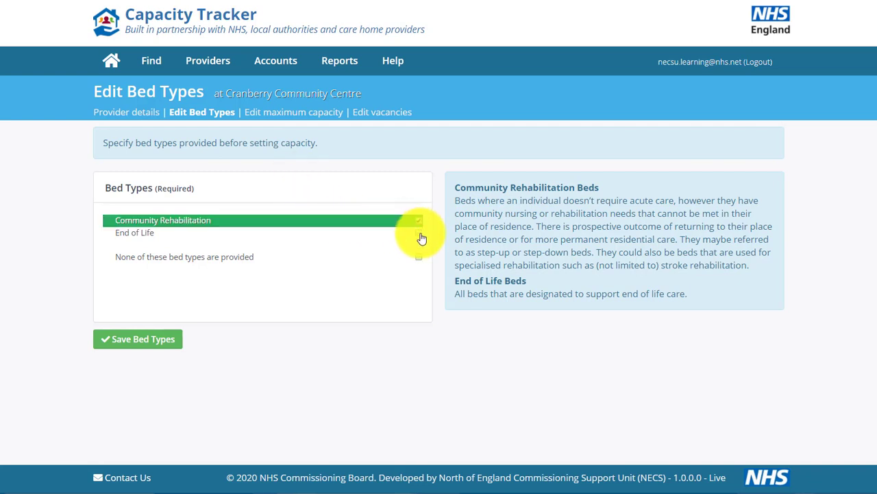
{"action": "left_click", "coordinate": [419, 233]}
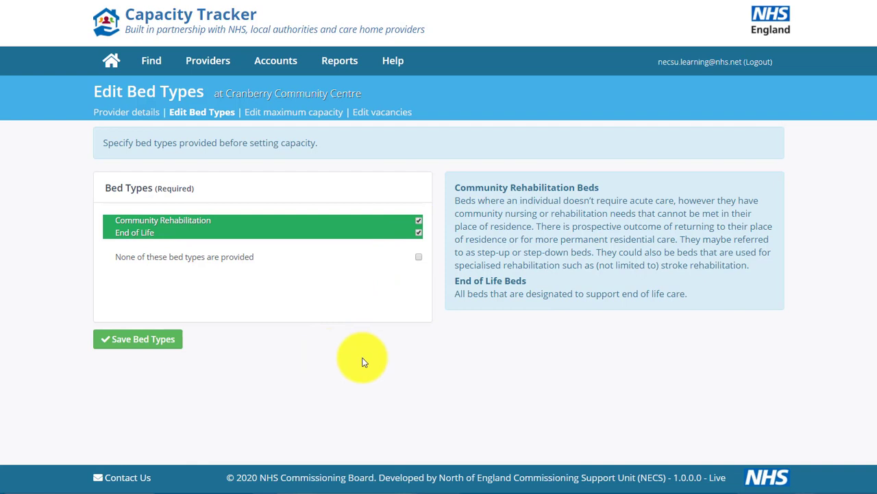
{"action": "left_click", "coordinate": [419, 233]}
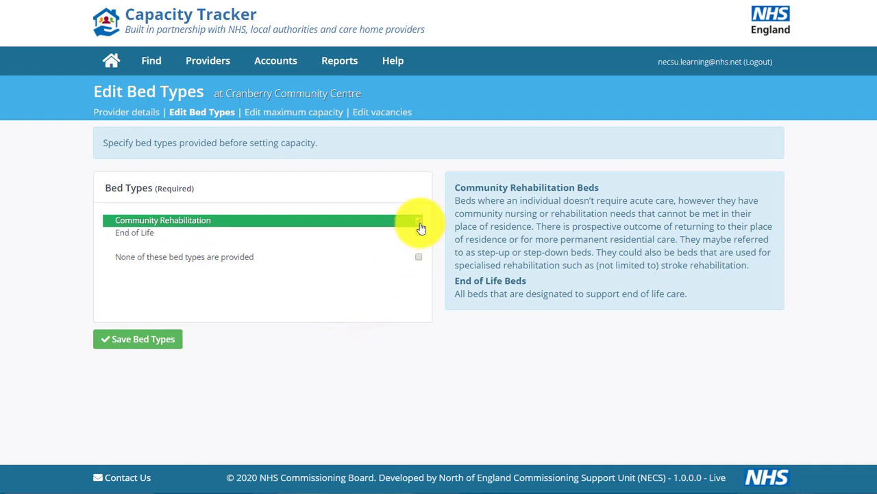
{"action": "left_click", "coordinate": [417, 221]}
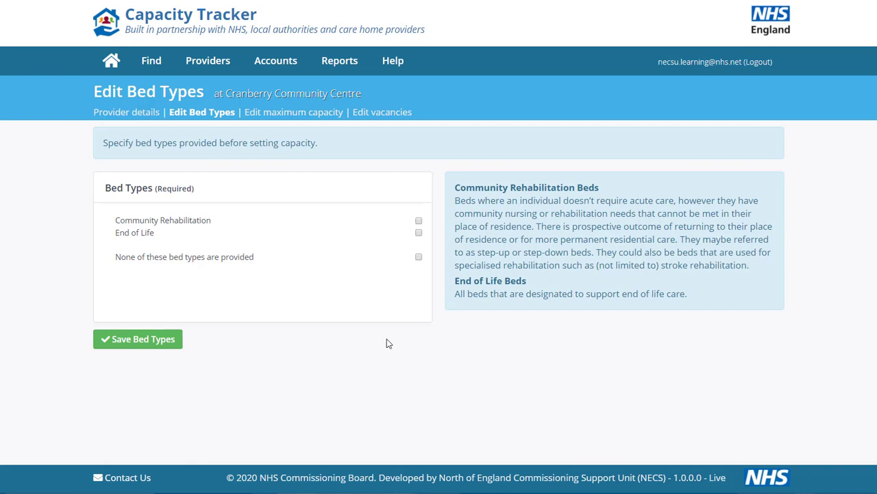
{"action": "left_click", "coordinate": [418, 220]}
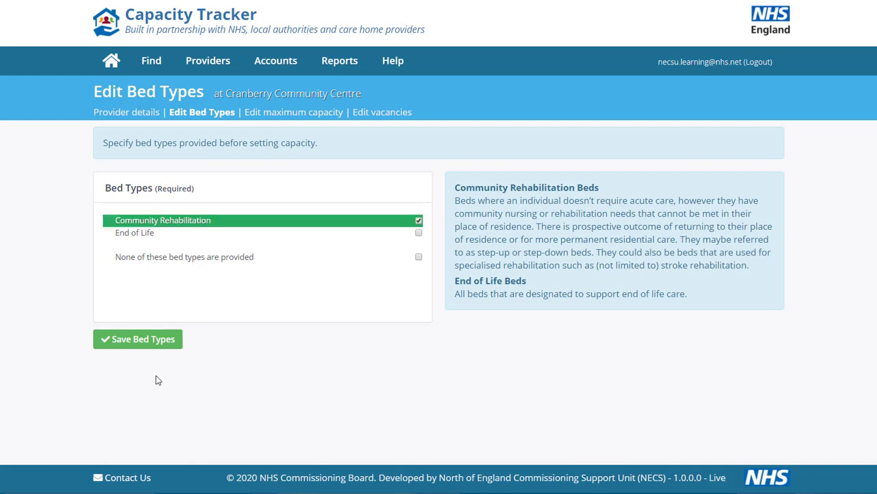
{"action": "left_click", "coordinate": [131, 342]}
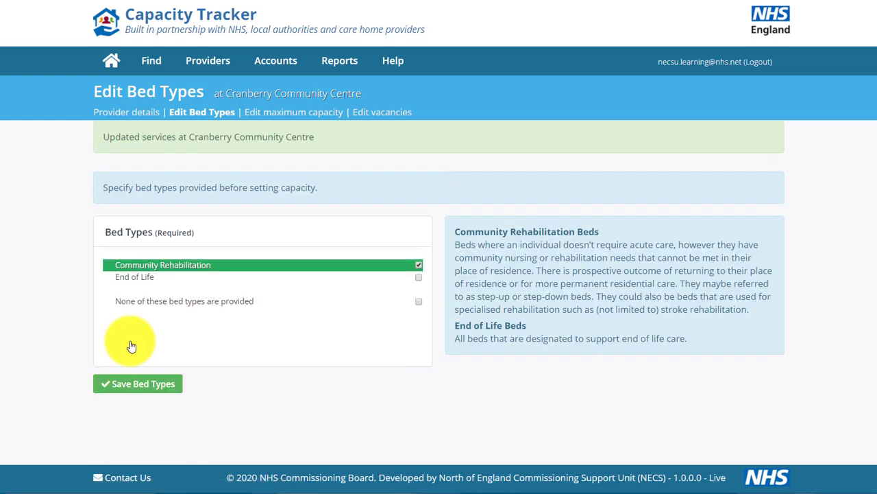
{"action": "left_click", "coordinate": [299, 114]}
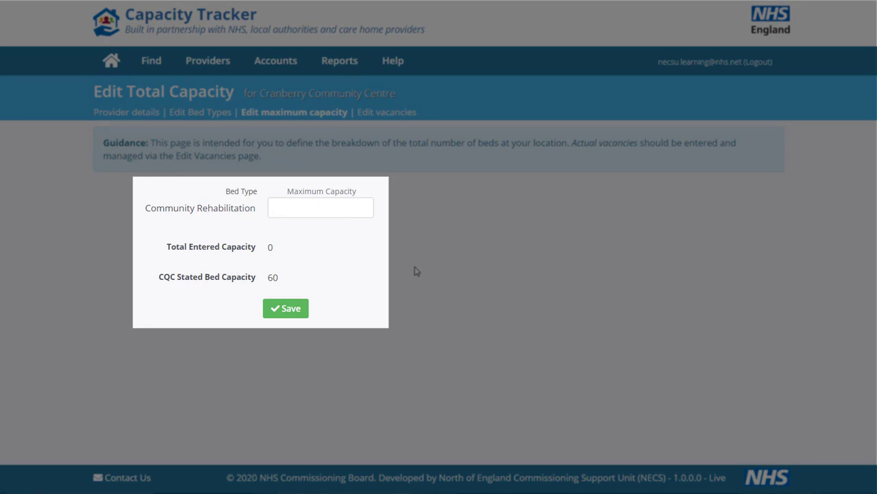
- Save a Community Rehabilitation maximum capacity of 60, then open the Edit Vacancies page
{"action": "left_click", "coordinate": [321, 206]}
{"action": "type", "text": "60"}
{"action": "left_click", "coordinate": [288, 310]}
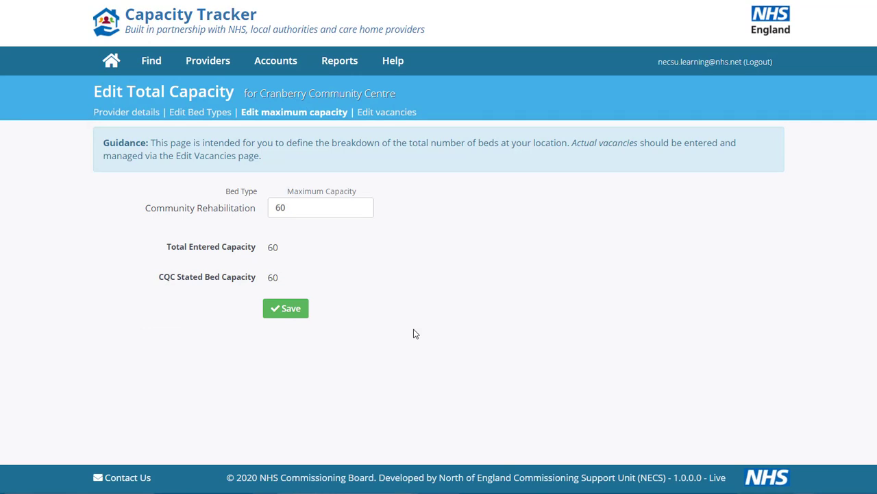
{"action": "left_click", "coordinate": [413, 333]}
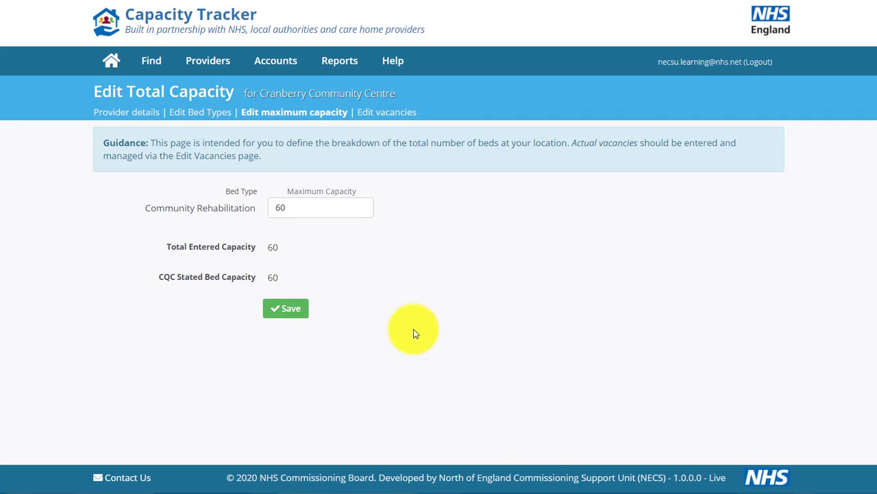
{"action": "left_click", "coordinate": [389, 114]}
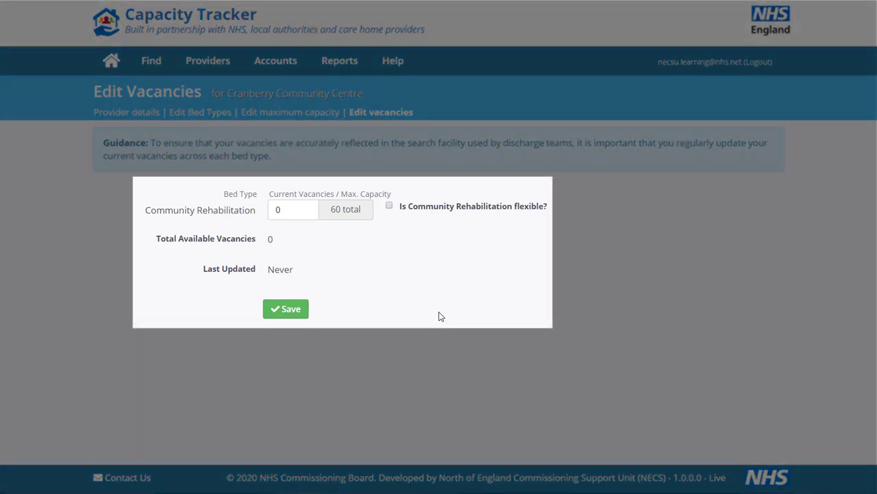
- Change Community Rehabilitation current vacancies from 0 to 25, save, and sign out to the Log In page
{"action": "left_click", "coordinate": [292, 209]}
{"action": "key", "text": "BackSpace"}
{"action": "type", "text": "25"}
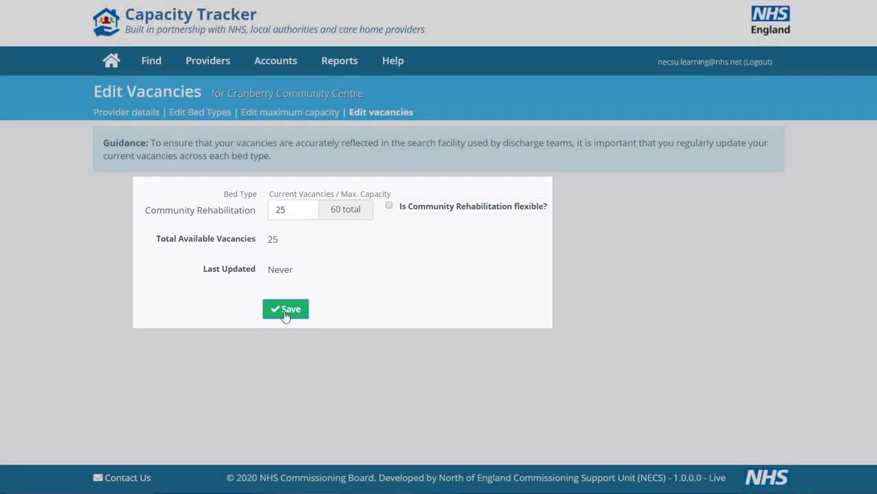
{"action": "left_click", "coordinate": [286, 309]}
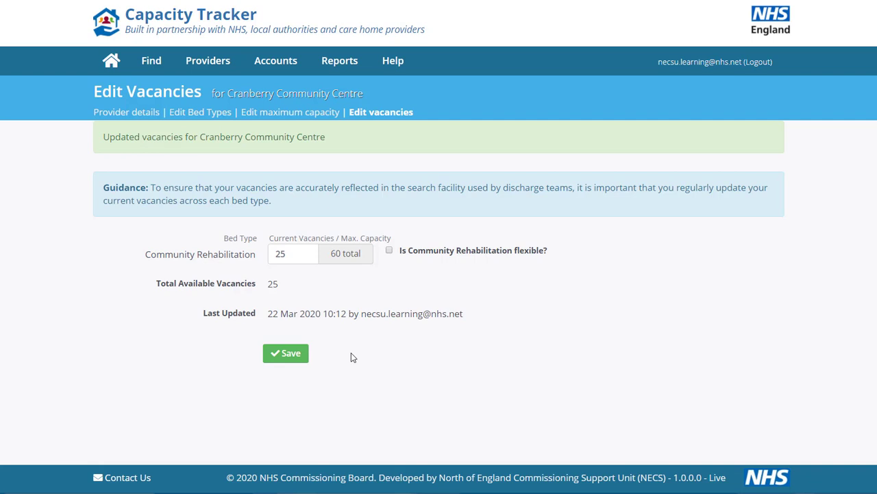
{"action": "left_click", "coordinate": [731, 66]}
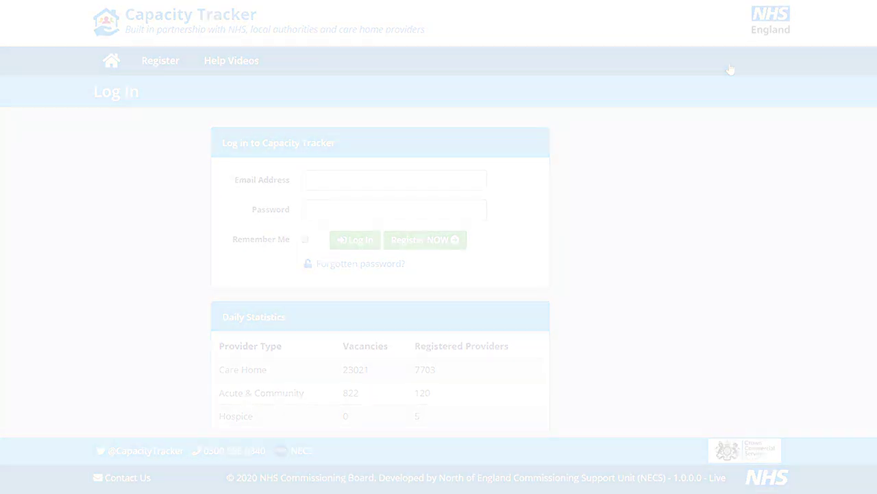